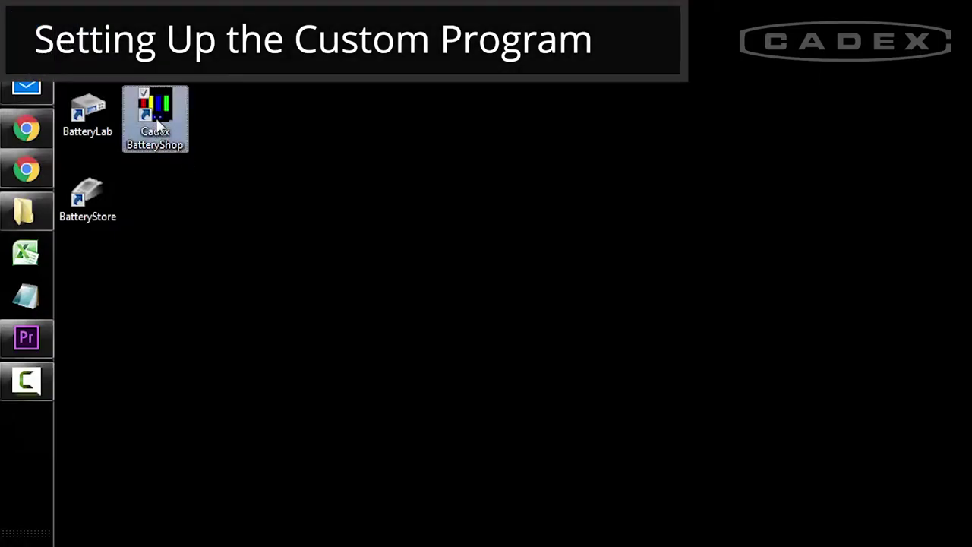
# Launch Cadex BatteryShop and open the custom programs list from the Database menu
pyautogui.doubleClick(157, 125)
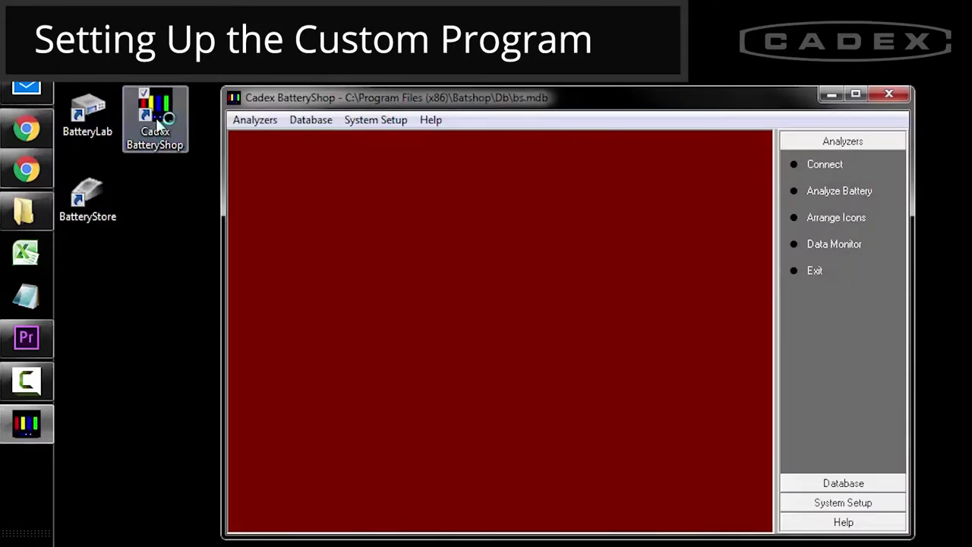
pyautogui.click(308, 120)
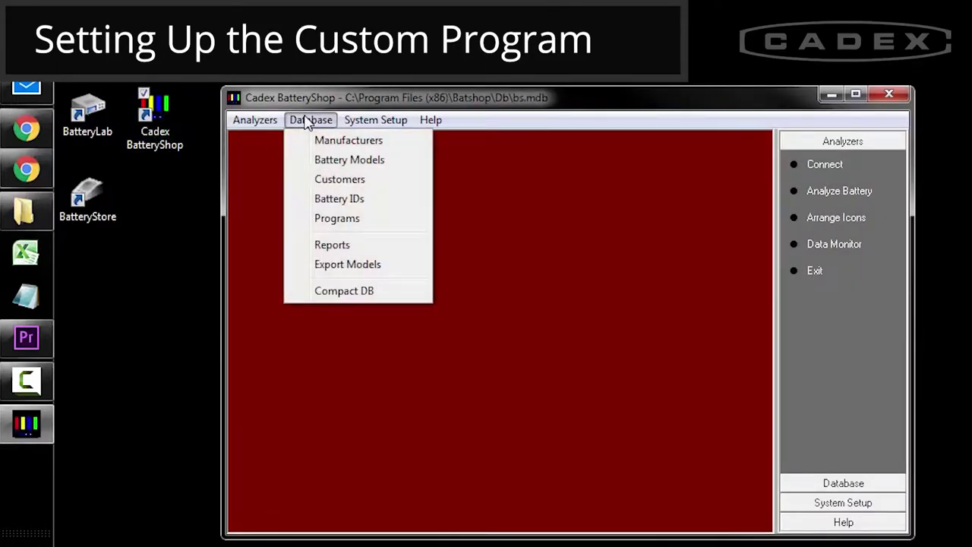
pyautogui.click(362, 219)
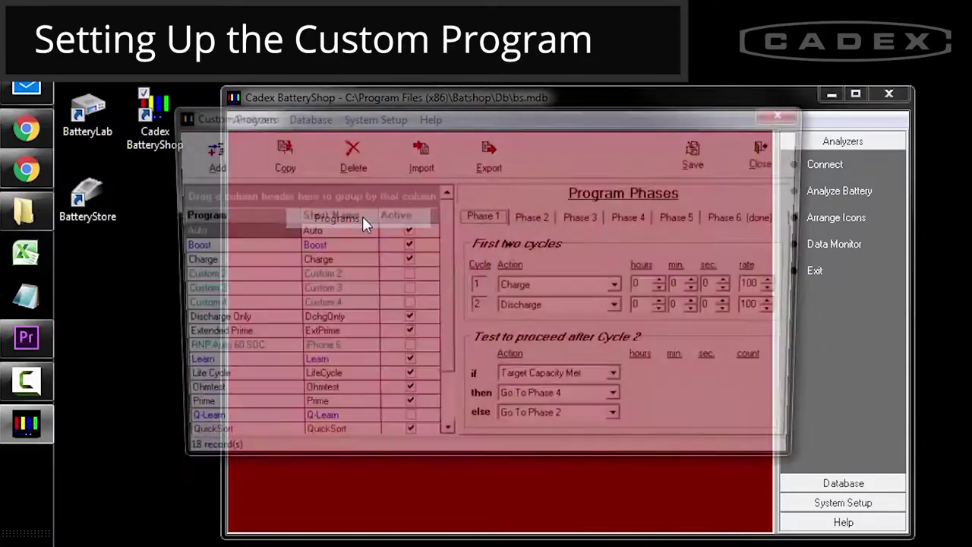
# Add an active program named 'Discharge to 30%' with short name 'DChTo30%'
pyautogui.click(205, 150)
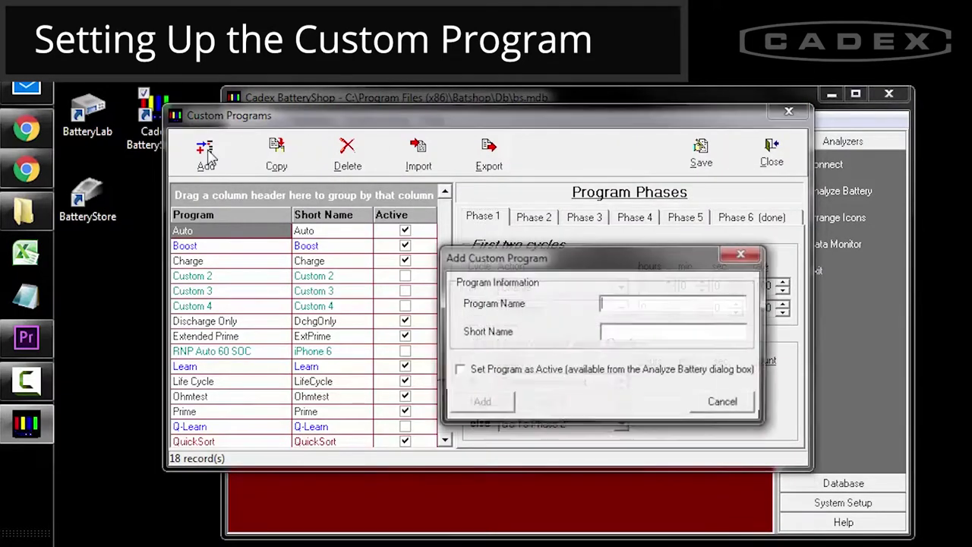
pyautogui.click(610, 302)
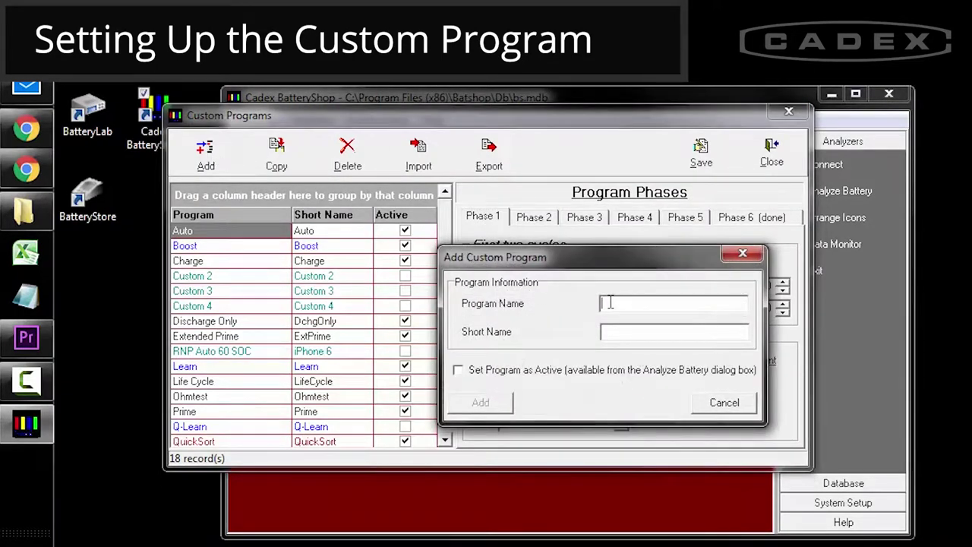
pyautogui.write('Discharge to 30%')
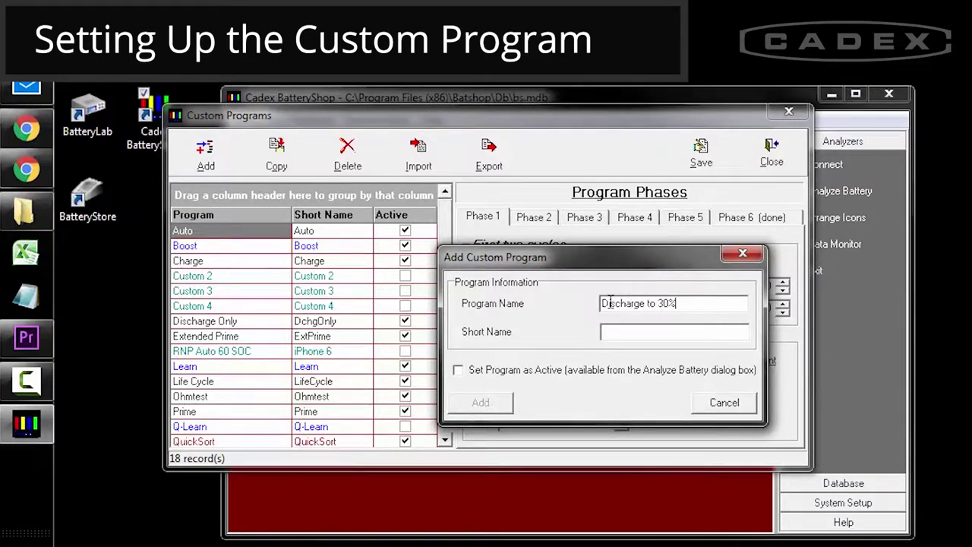
pyautogui.press('Tab')
pyautogui.write('DChTo30%')
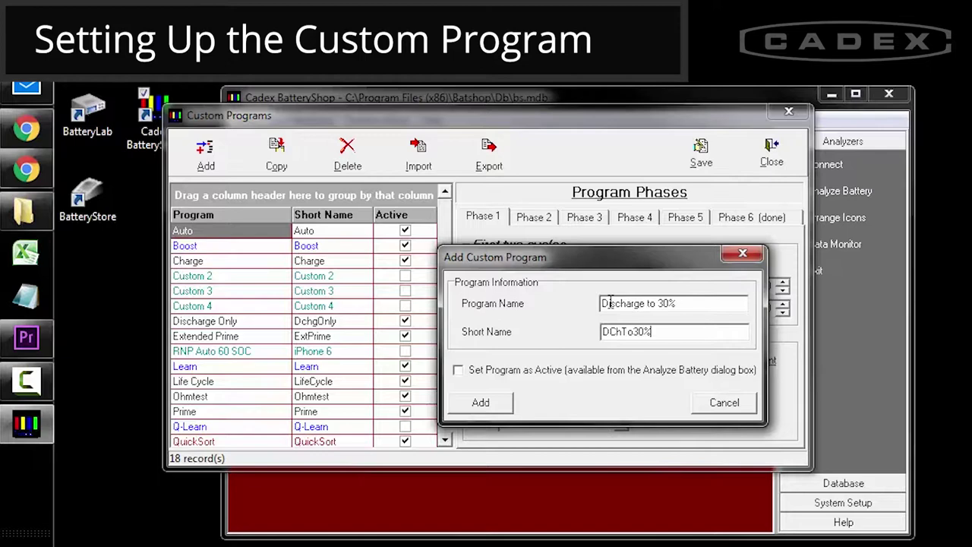
pyautogui.press('Tab')
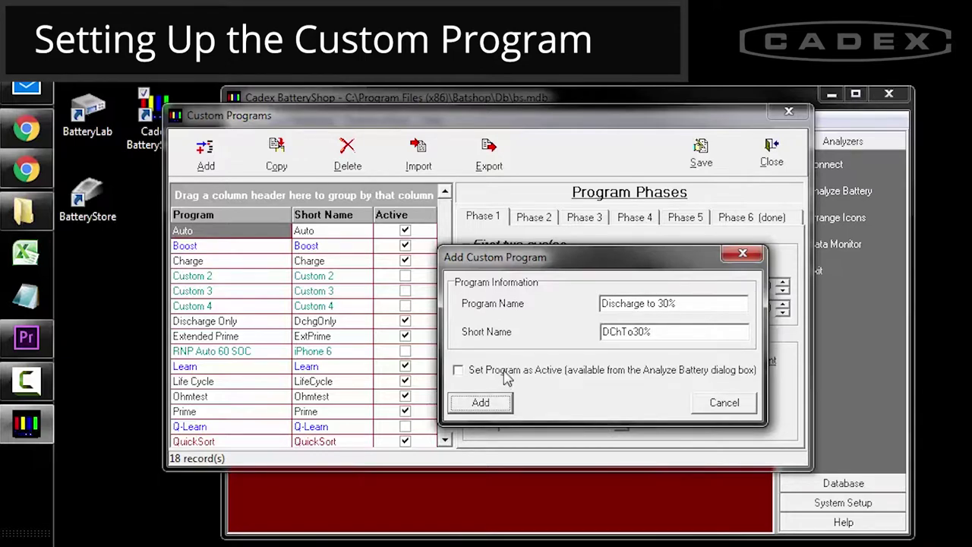
pyautogui.click(507, 377)
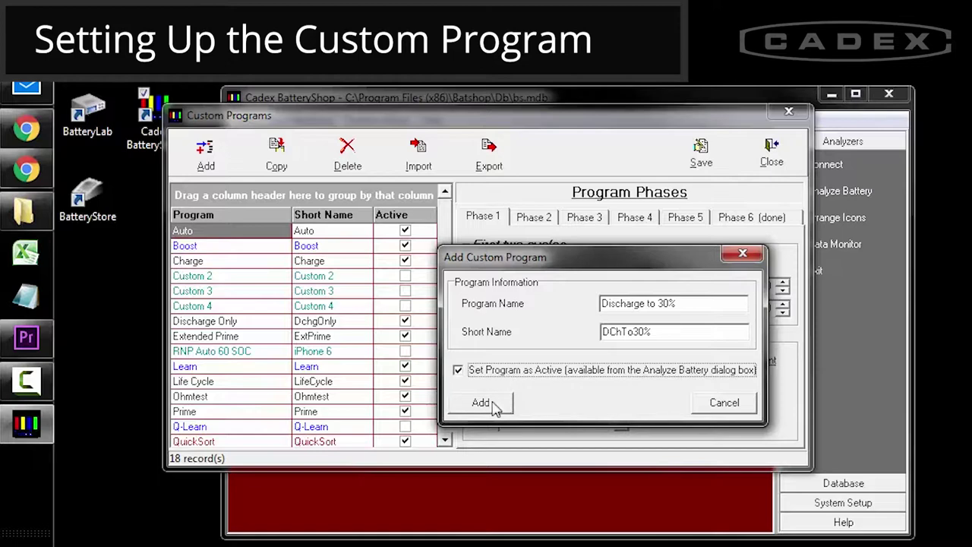
pyautogui.click(482, 403)
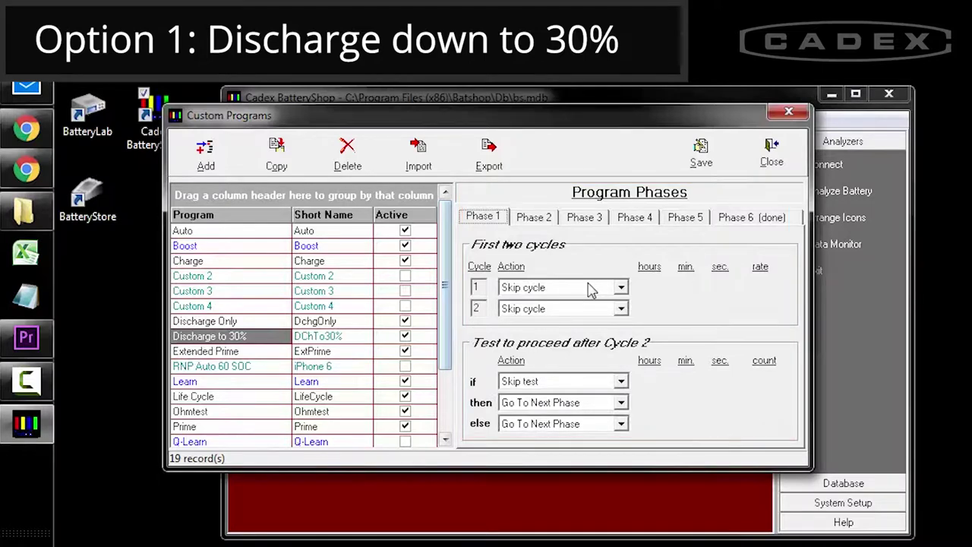
# Set Phase 1 to a Charge cycle then a 42-minute Discharge, and save
pyautogui.click(614, 290)
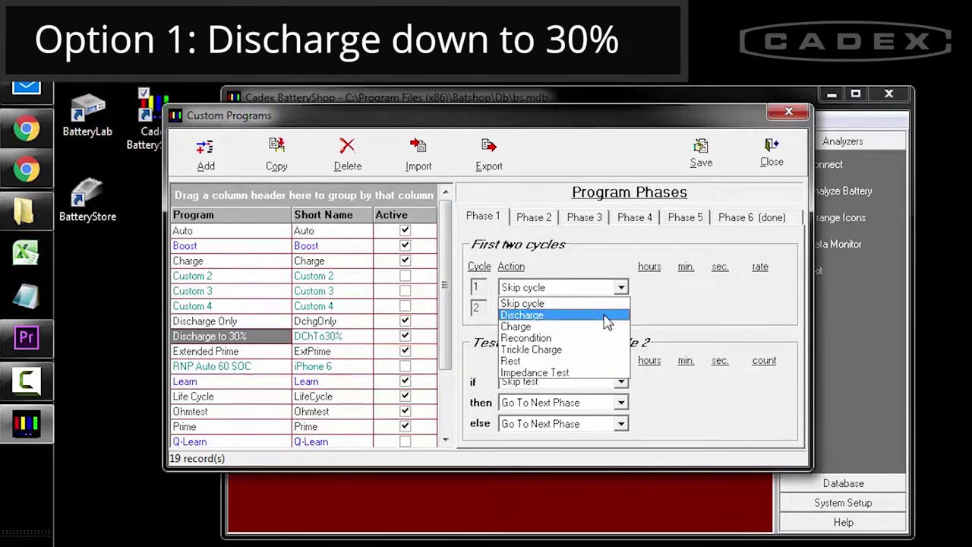
pyautogui.click(601, 326)
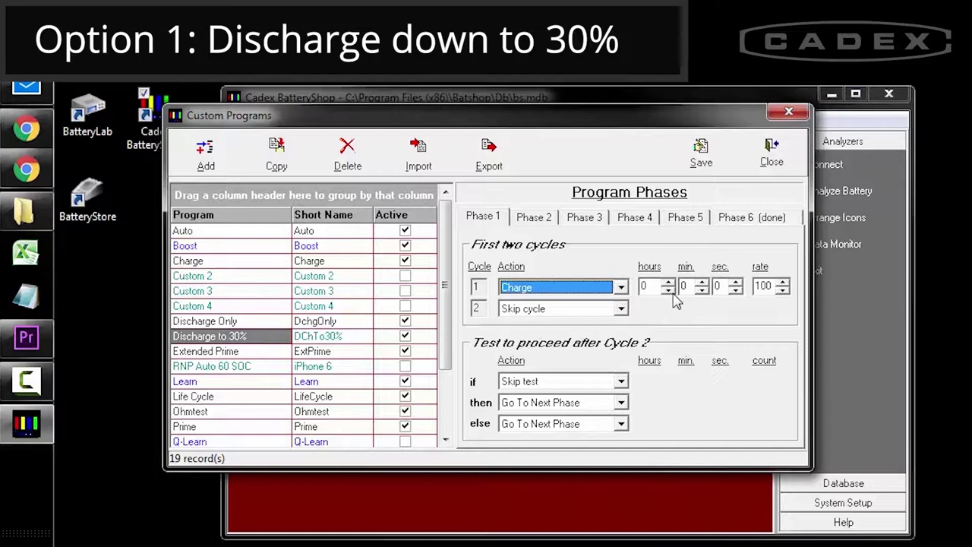
pyautogui.click(620, 309)
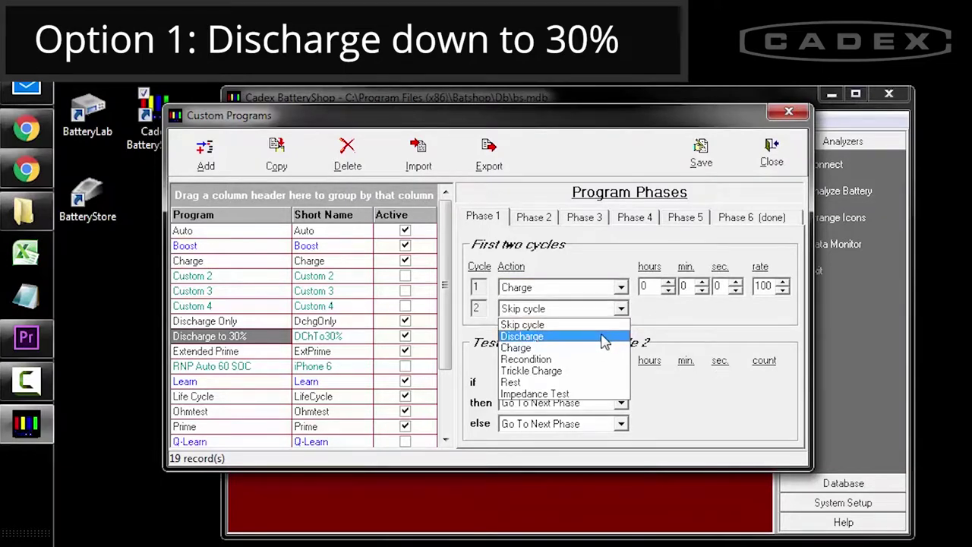
pyautogui.click(603, 336)
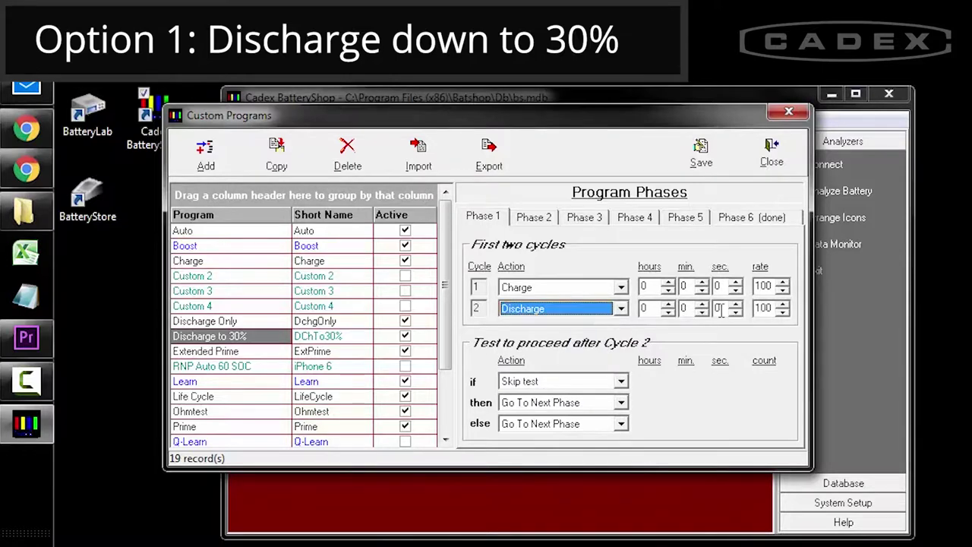
pyautogui.click(682, 308)
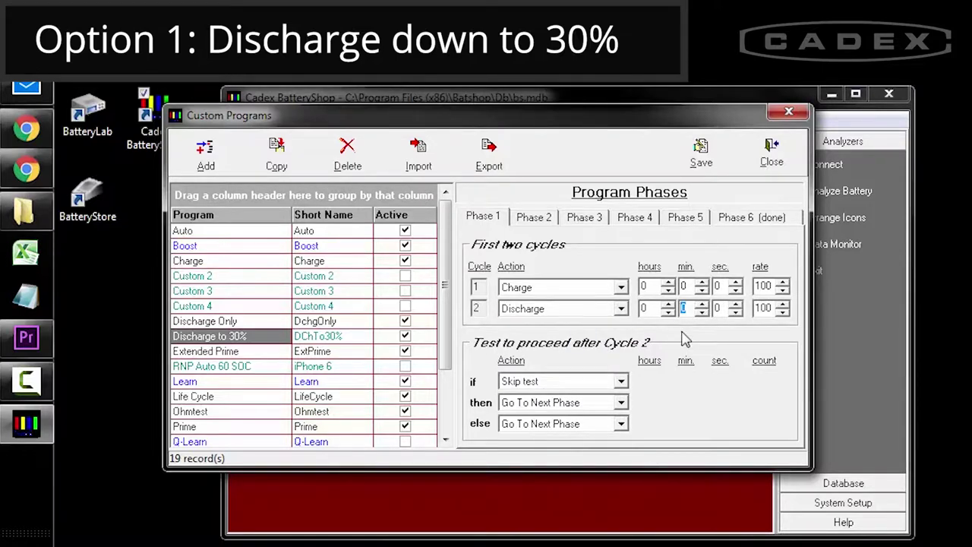
pyautogui.write('42')
pyautogui.click(731, 162)
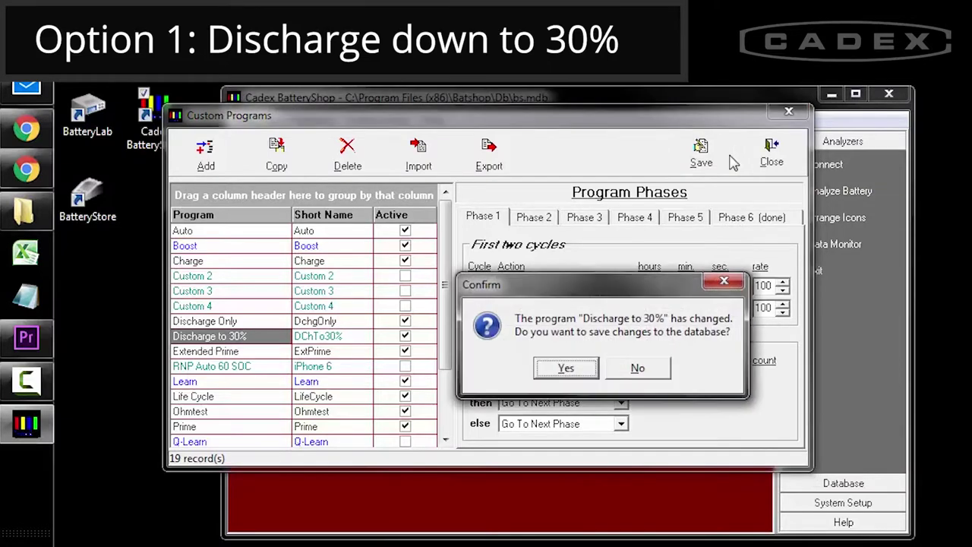
# Confirm saving Discharge to 30%, dismiss the success message, and close Custom Programs
pyautogui.click(565, 369)
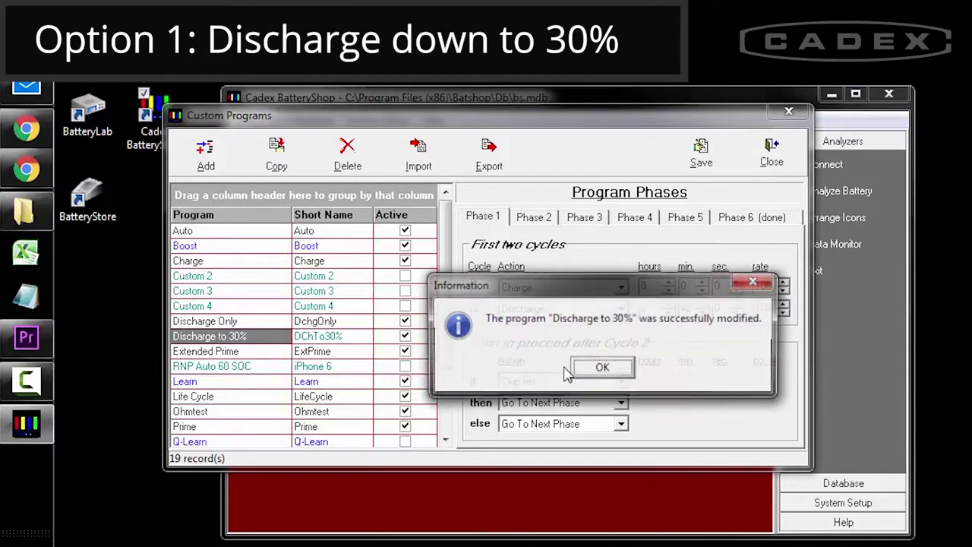
pyautogui.click(604, 368)
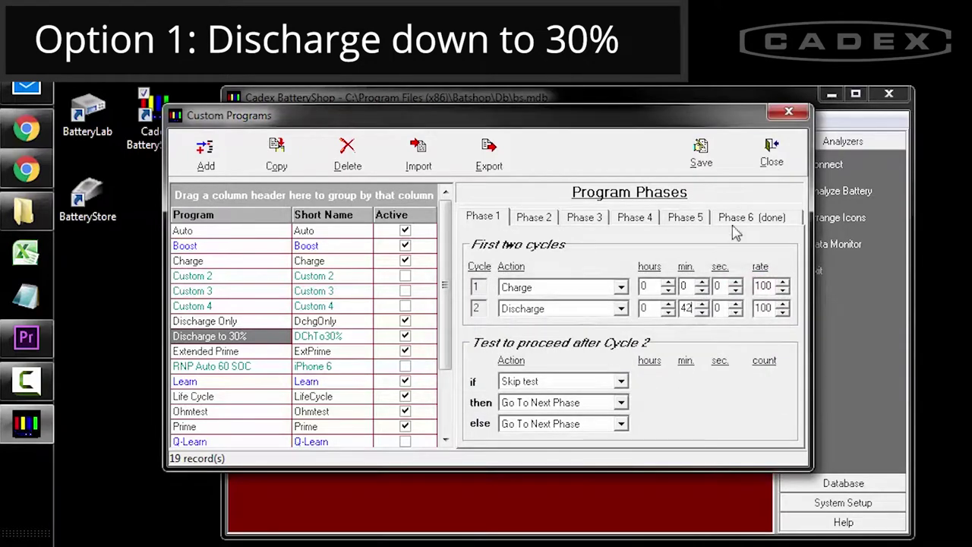
pyautogui.click(781, 160)
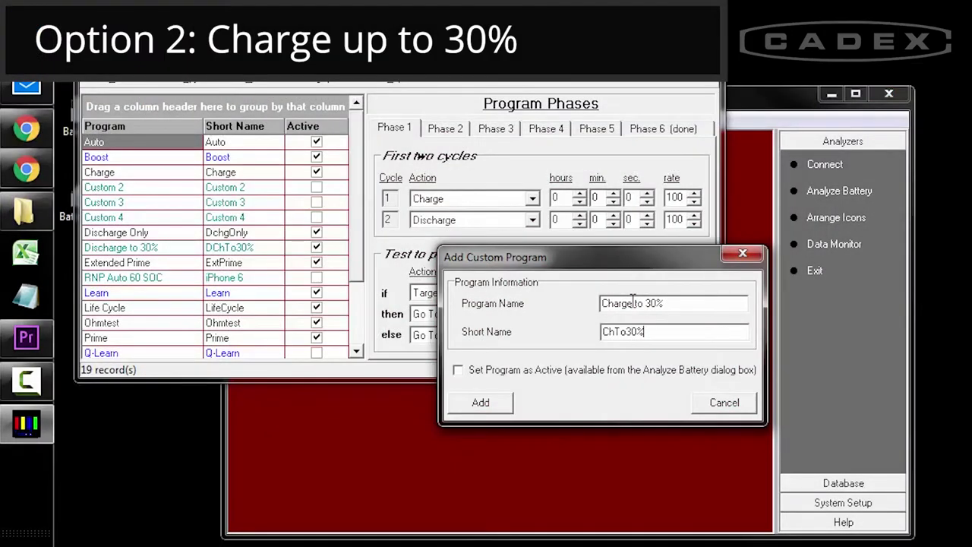
# Add Charge to 30% as an active program with cycle 1 set to Discharge
pyautogui.click(509, 371)
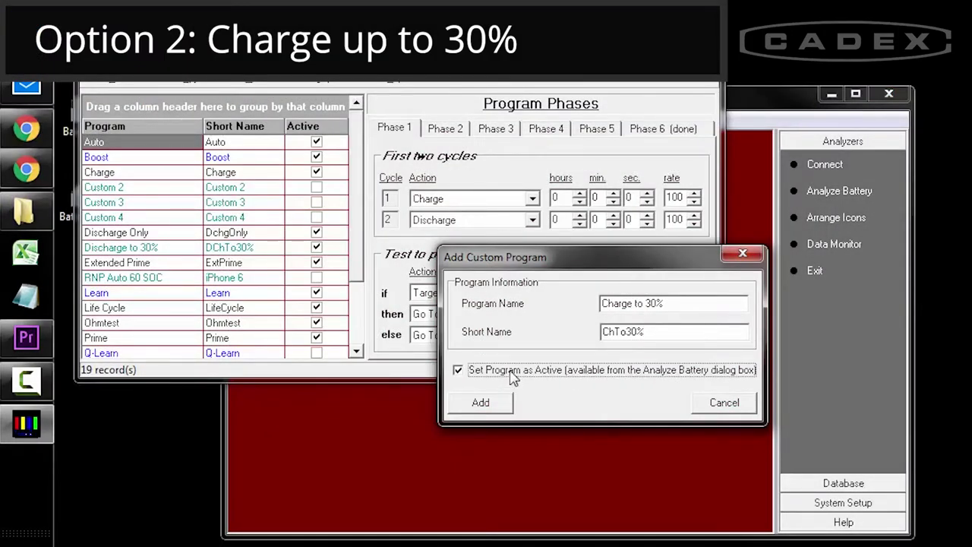
pyautogui.click(499, 405)
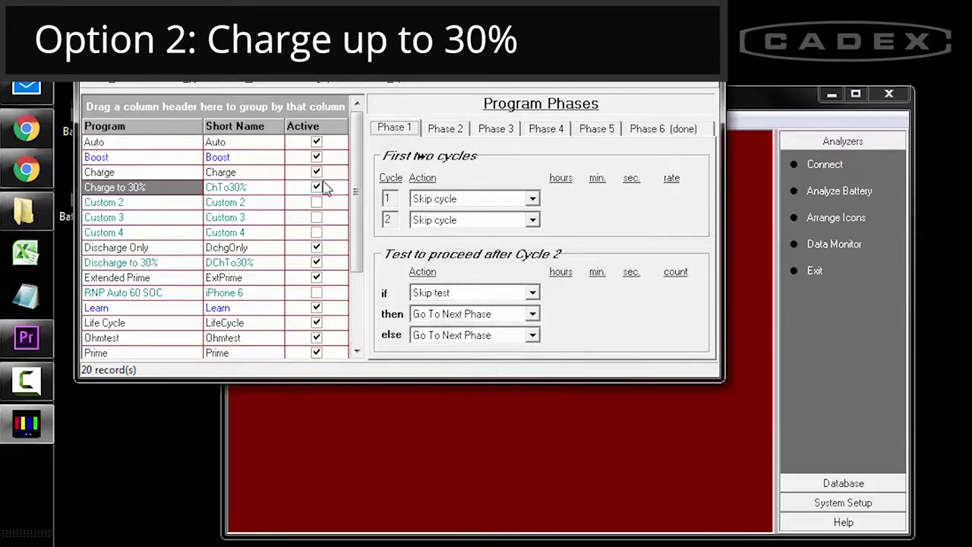
pyautogui.click(478, 200)
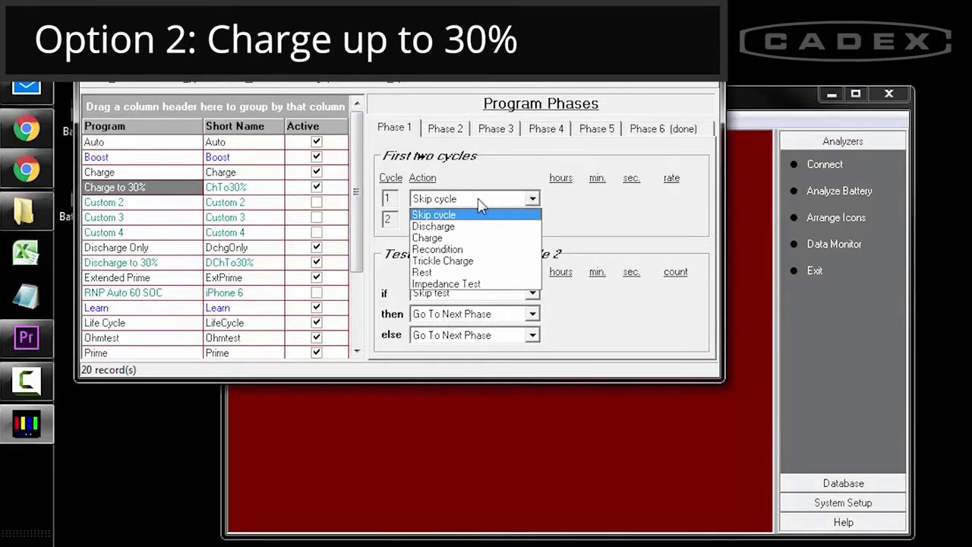
pyautogui.click(478, 227)
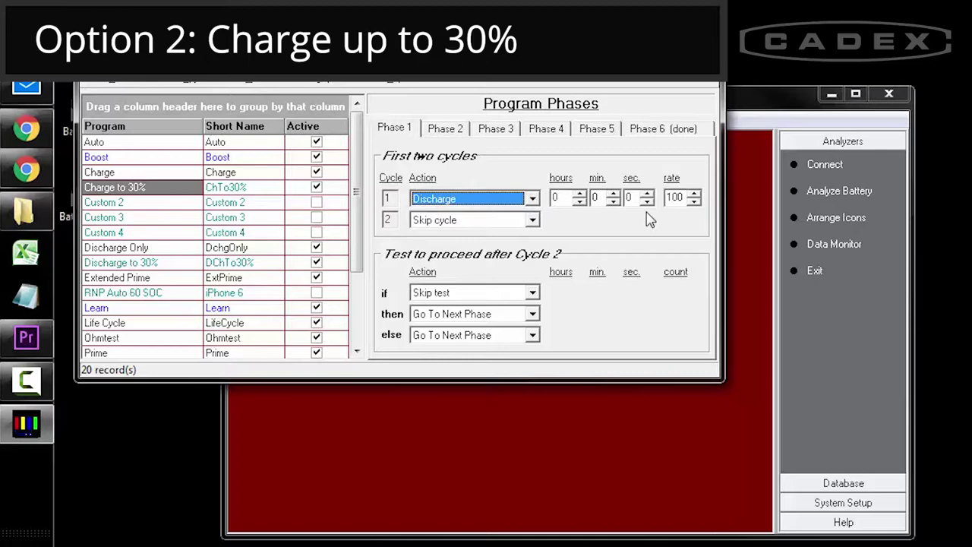
# Set cycle 2's action to Charge and select its minutes value
pyautogui.click(528, 223)
pyautogui.click(504, 248)
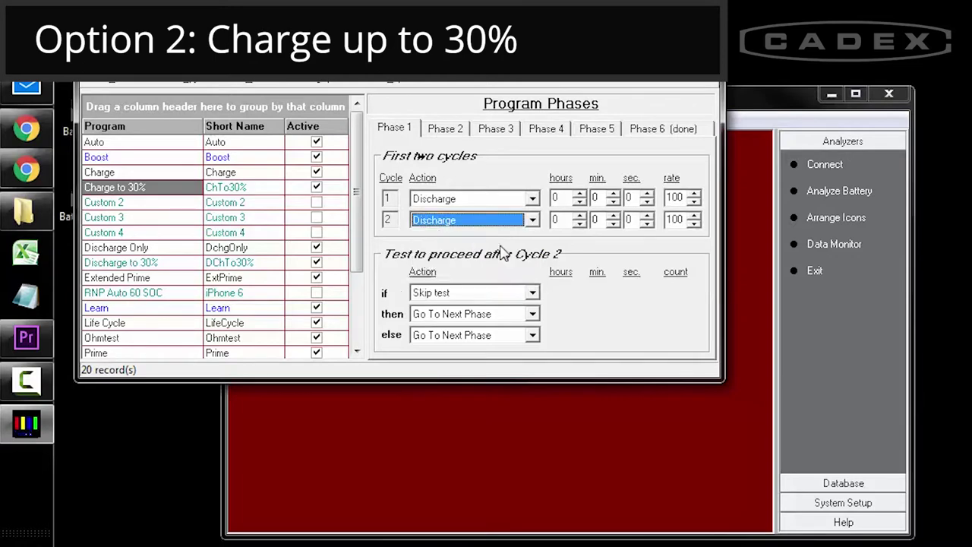
pyautogui.click(530, 222)
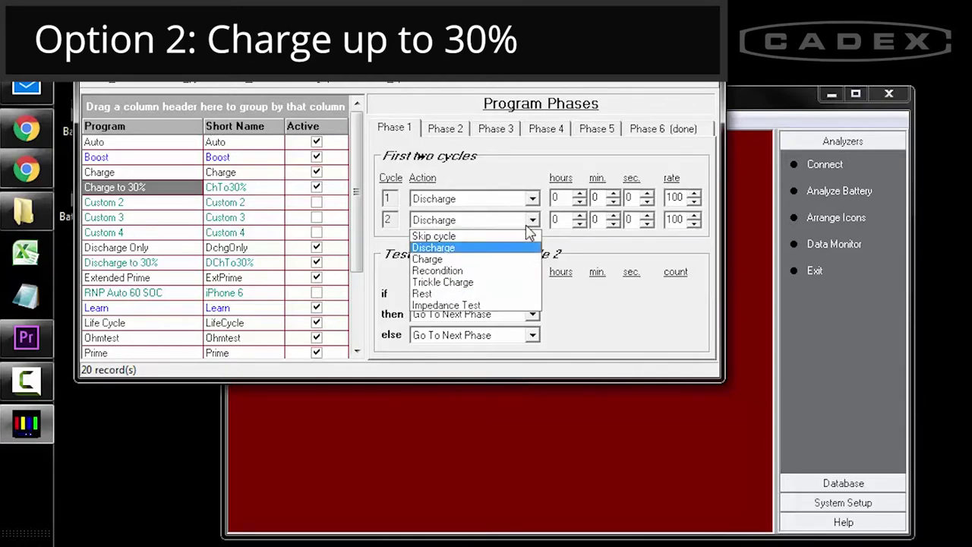
pyautogui.click(515, 261)
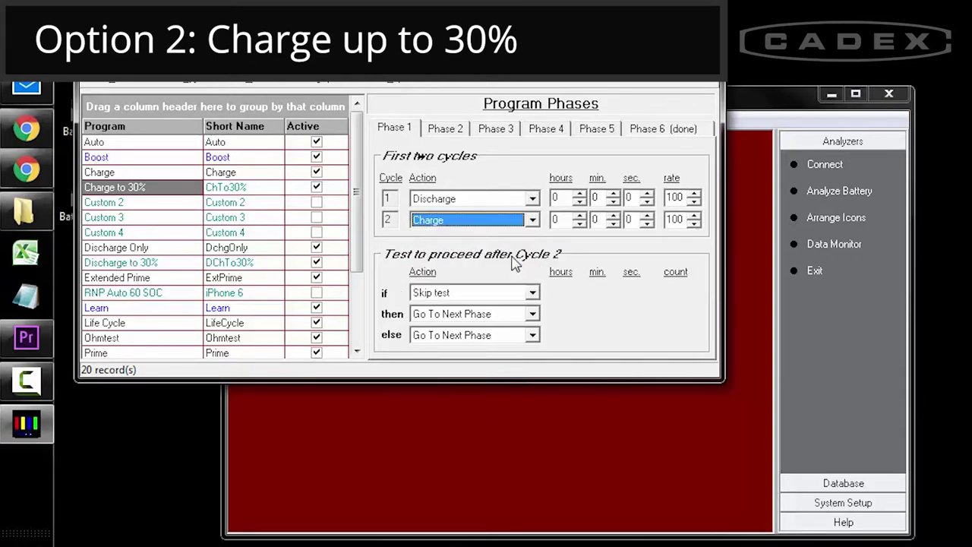
pyautogui.doubleClick(598, 220)
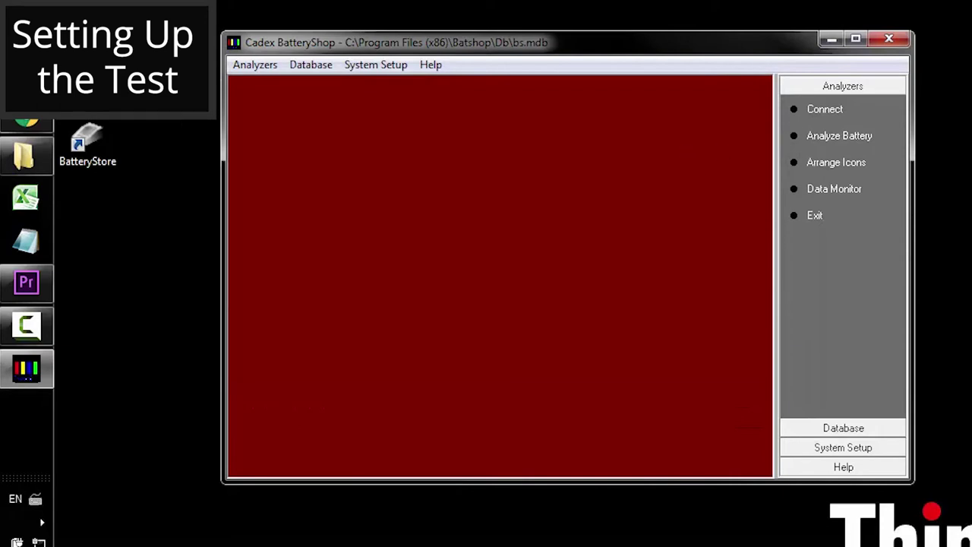
# Connect to analyzer 10-74c and begin a battery analysis
pyautogui.press('F10')
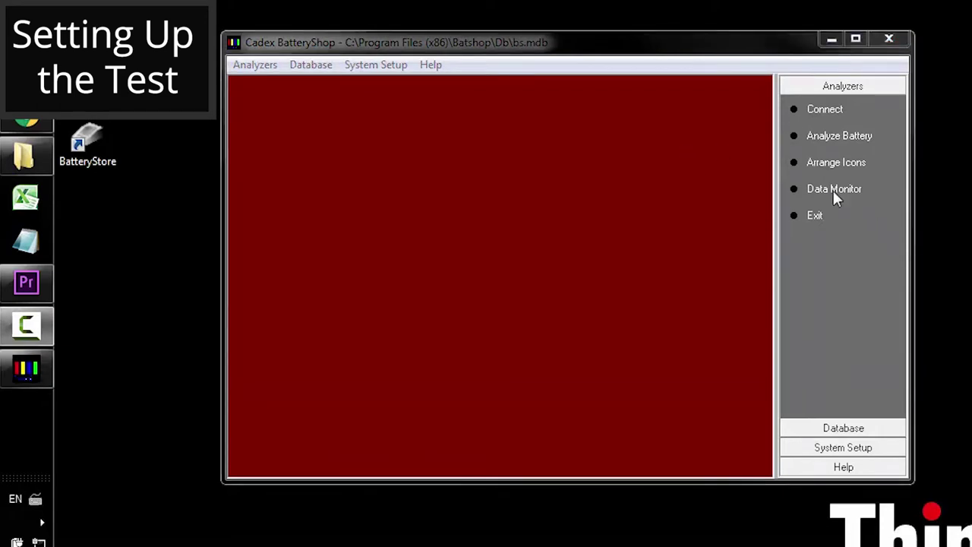
pyautogui.click(796, 113)
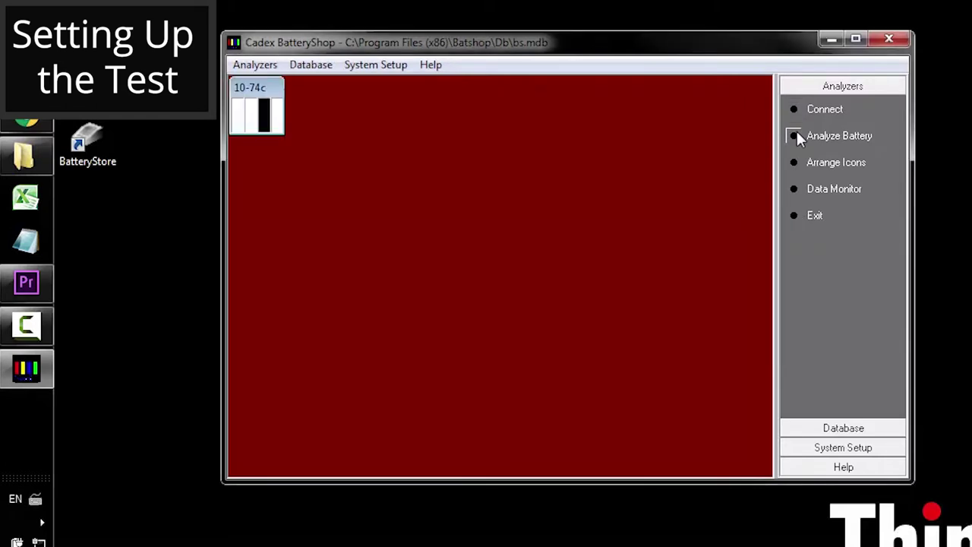
pyautogui.click(796, 136)
# Select the Hytera BL1806 battery and accept its C-Code settings
pyautogui.scroll(-3, 874, 256)
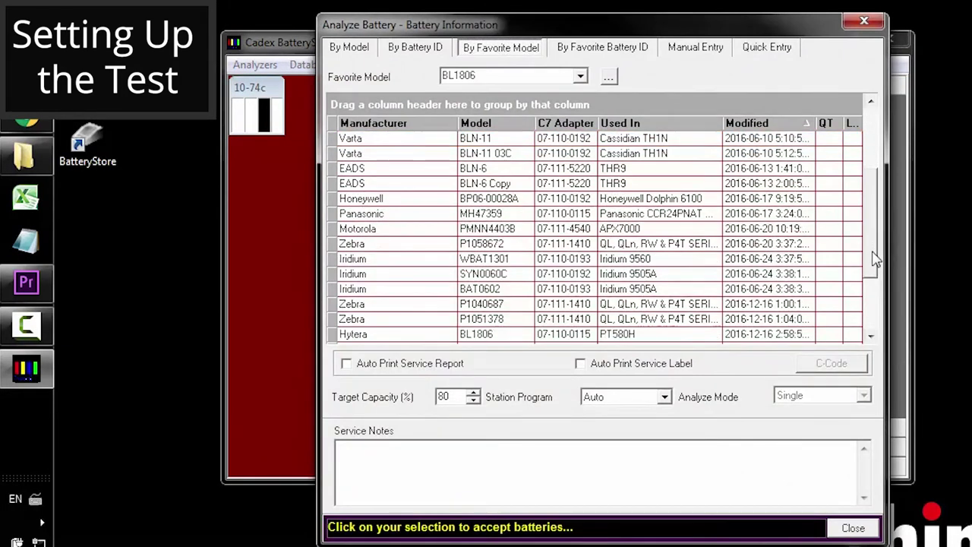
pyautogui.scroll(-1, 875, 287)
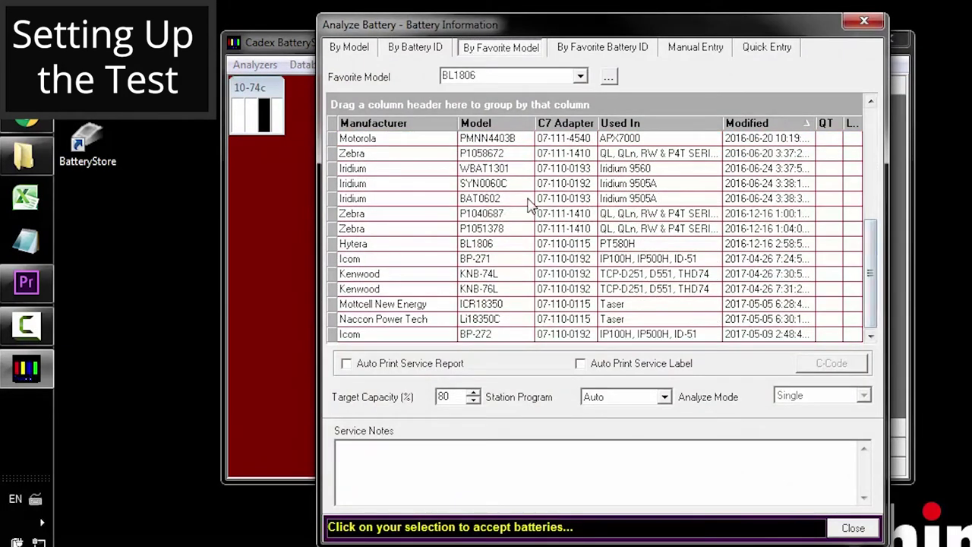
pyautogui.click(515, 243)
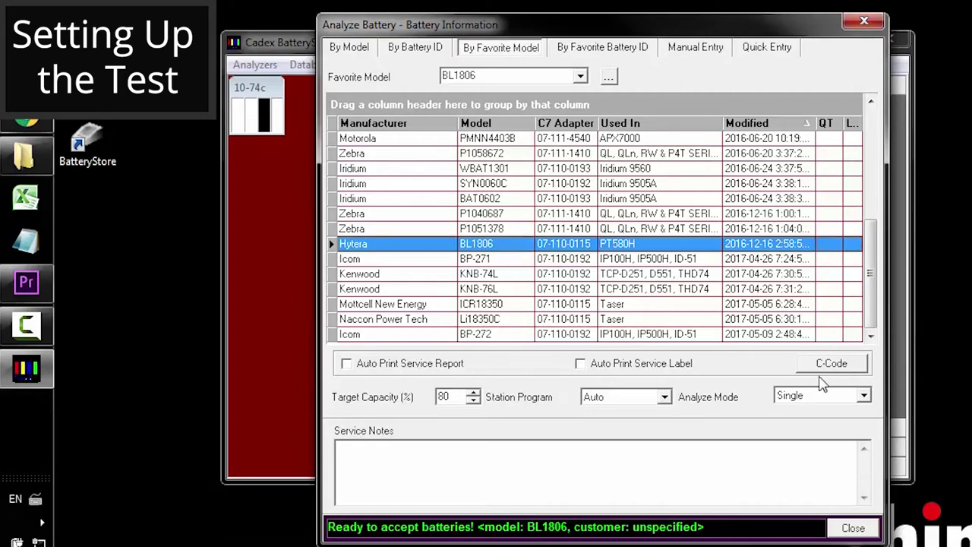
pyautogui.click(824, 367)
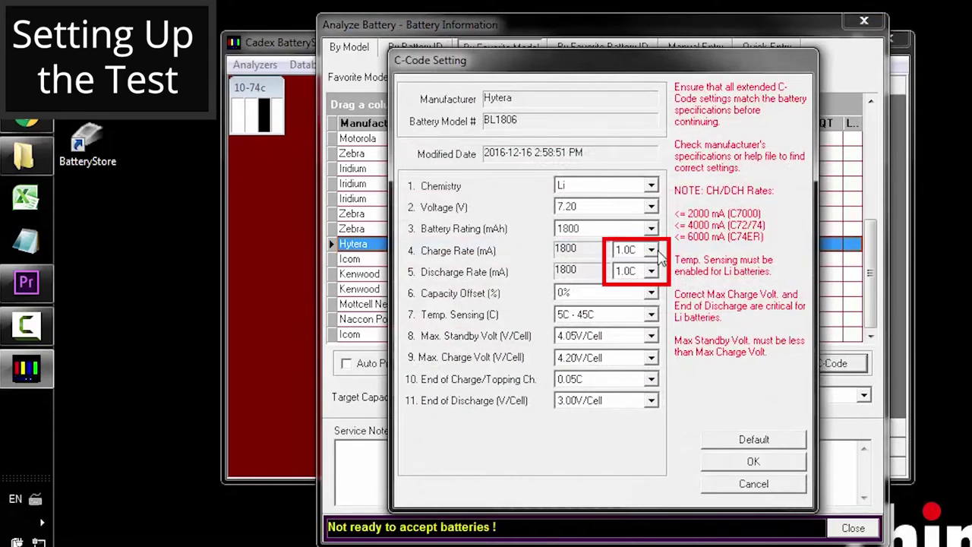
pyautogui.click(752, 463)
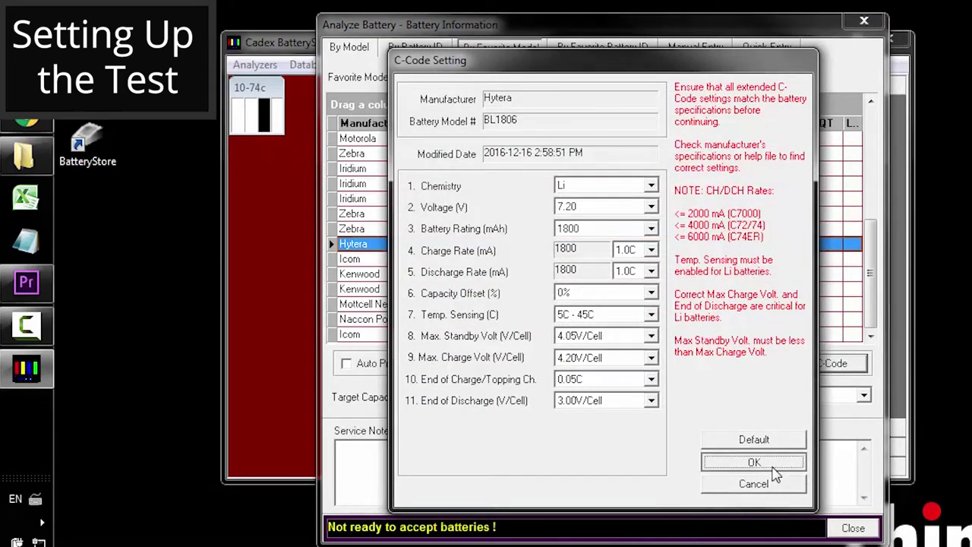
# Set the station program to DChTo30% and accept BL1806 for service
pyautogui.click(659, 397)
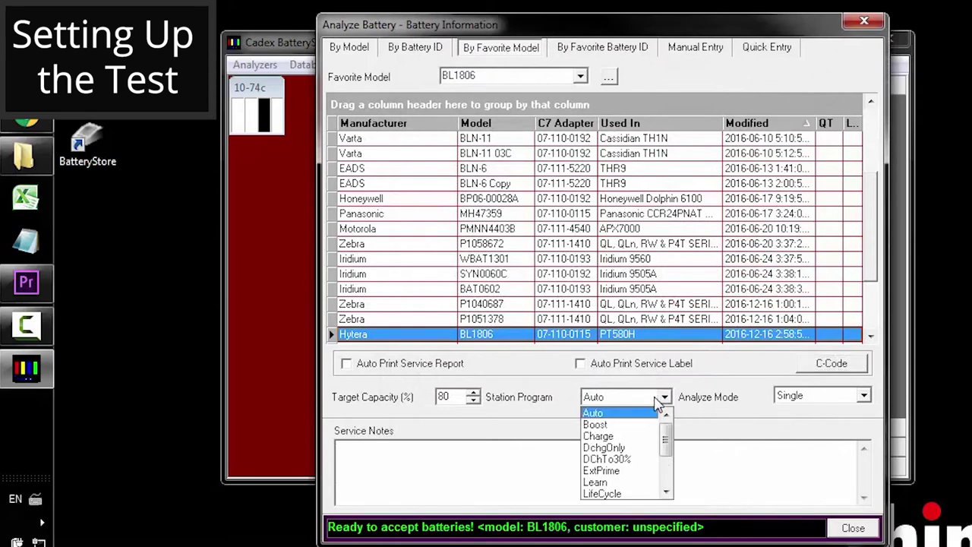
pyautogui.click(643, 459)
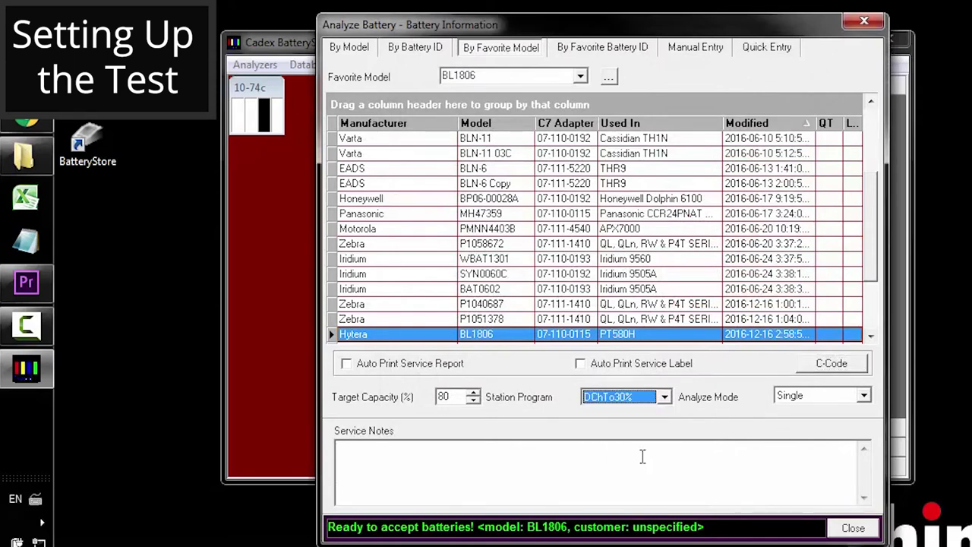
pyautogui.click(667, 340)
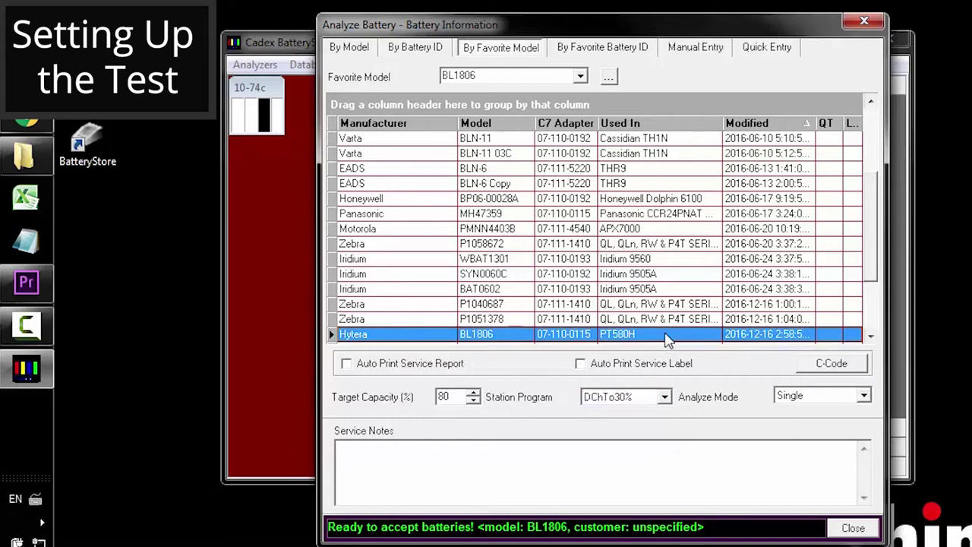